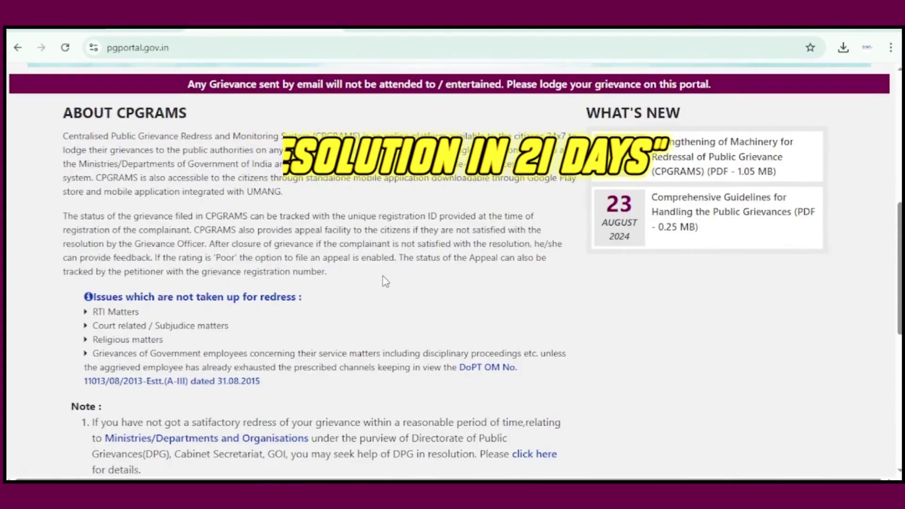
# Go to the REGISTER / LOGIN tile and bring up the User Login page with its sign-up link.
pyautogui.scroll(-5, 383, 279)
pyautogui.scroll(-4, 384, 285)
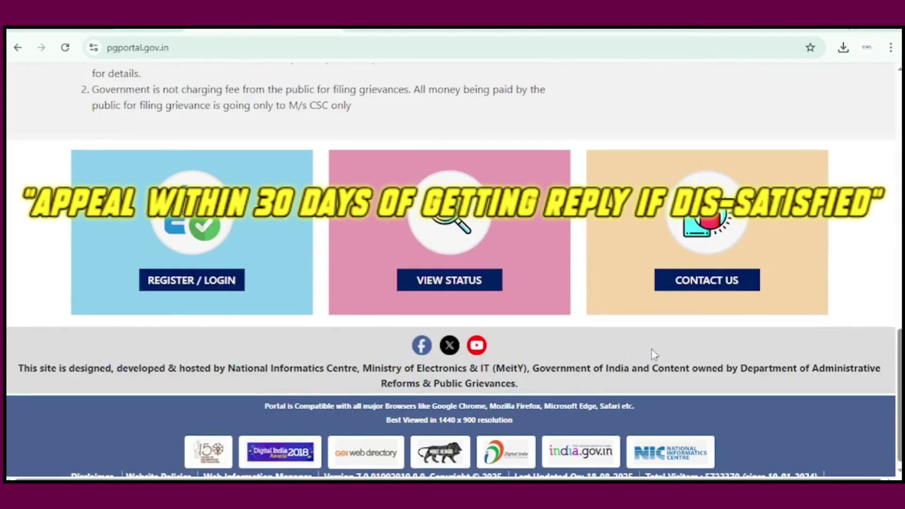
pyautogui.click(202, 283)
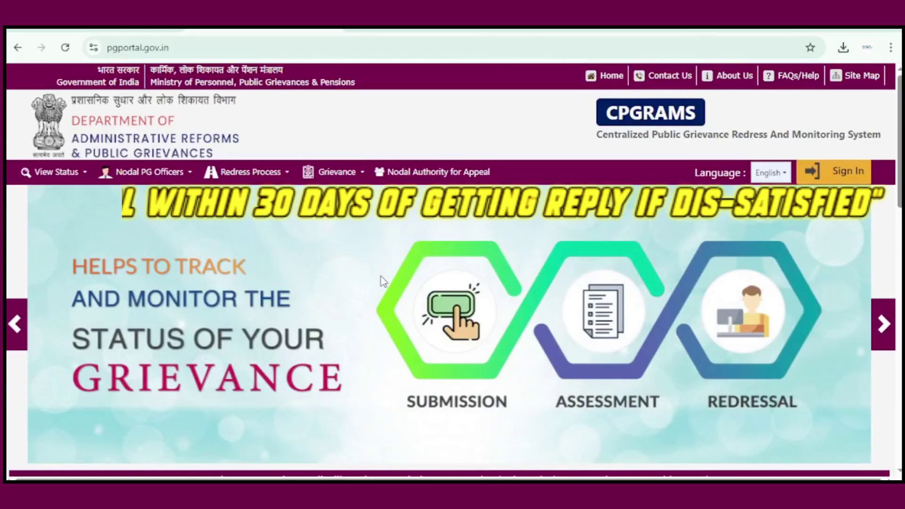
pyautogui.scroll(-8, 385, 282)
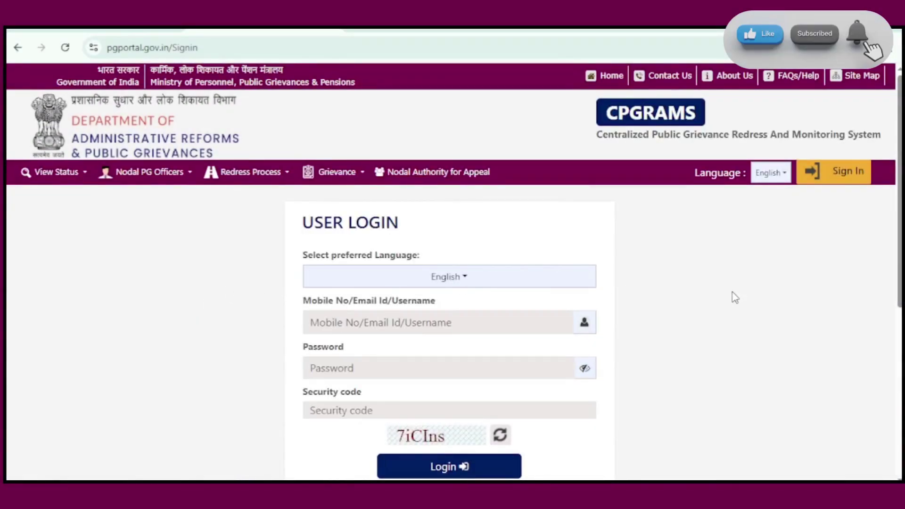
pyautogui.scroll(-3, 689, 298)
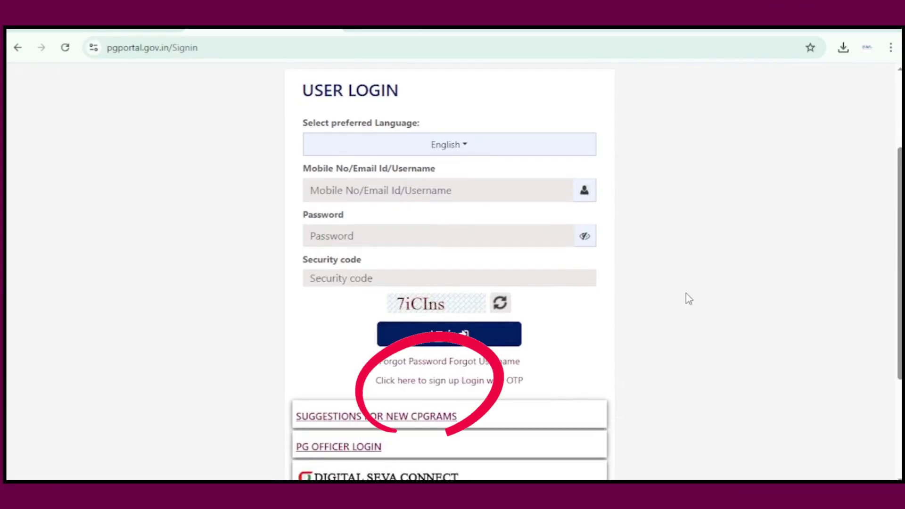
# Fill the sign-up form with the applicant's full name, Male gender and the security code, then submit it.
pyautogui.click(430, 382)
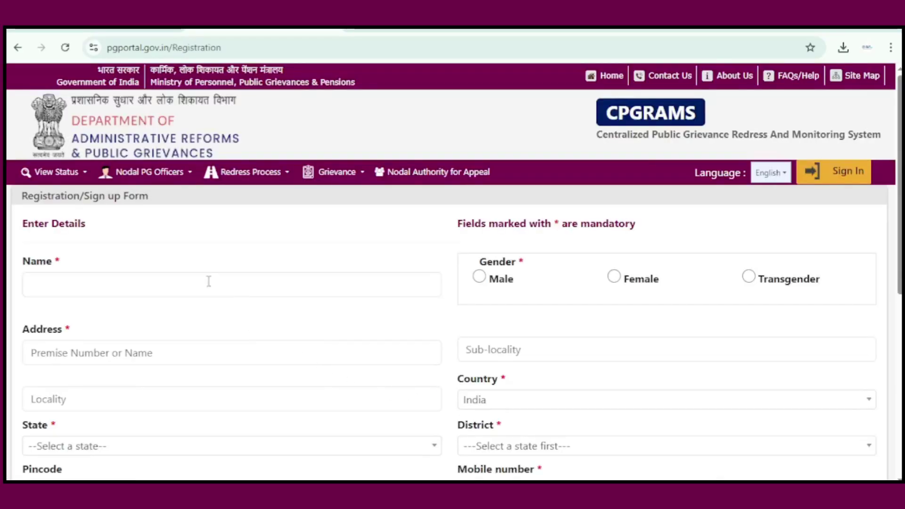
pyautogui.click(180, 289)
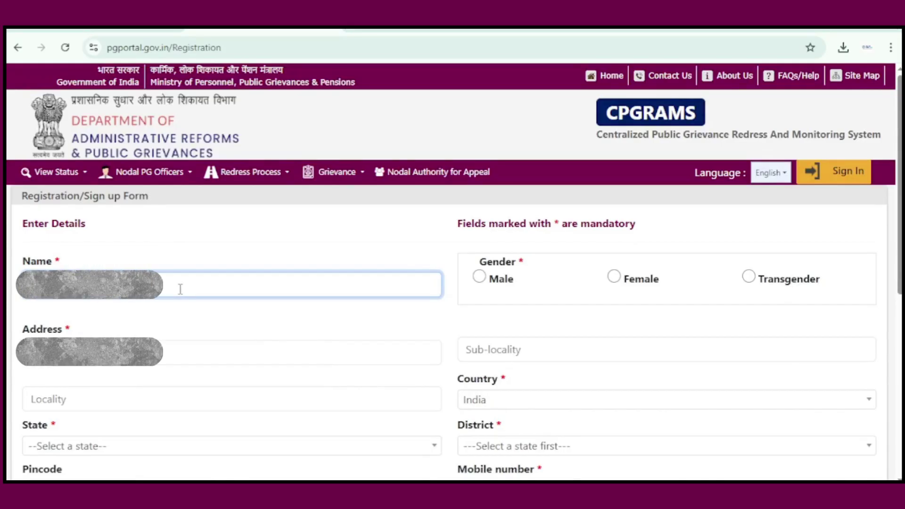
pyautogui.press('Tab')
pyautogui.press('space')
pyautogui.click(254, 364)
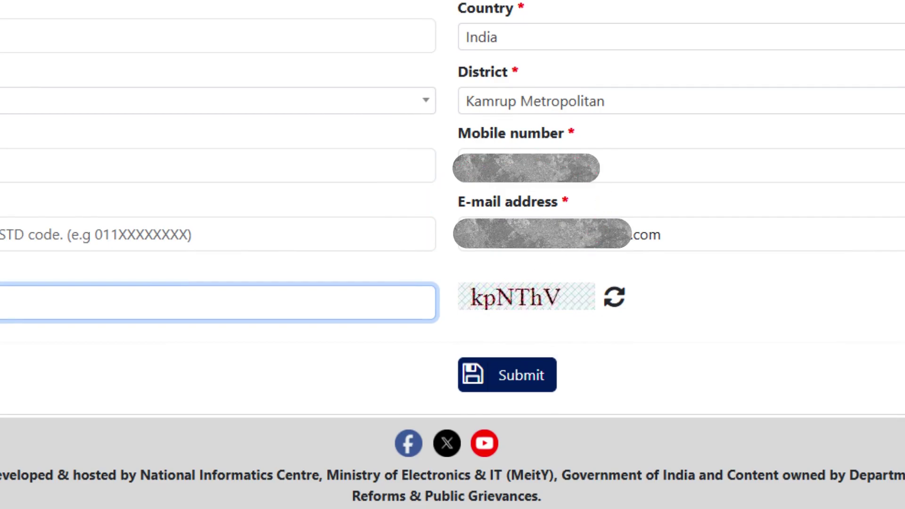
pyautogui.write('kpNThV')
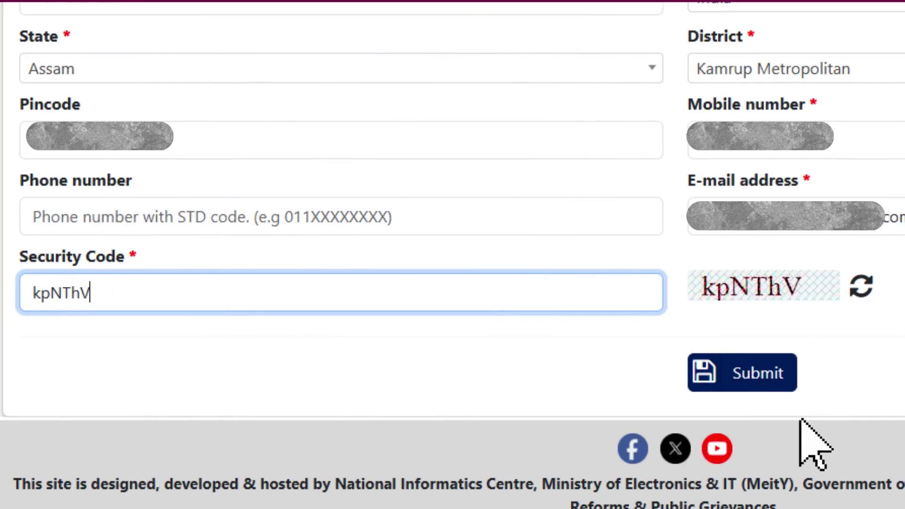
pyautogui.click(754, 383)
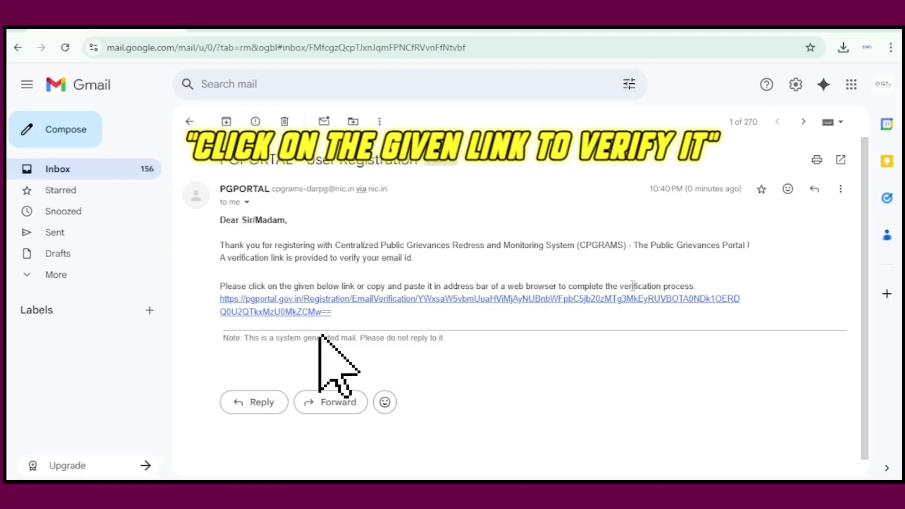
# Follow the verification link in the PGPORTAL User Registration email.
pyautogui.click(404, 309)
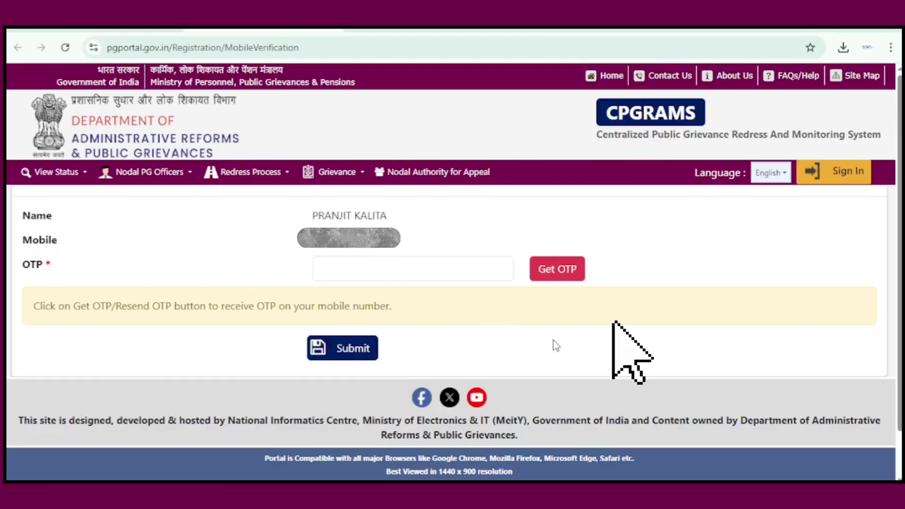
# Request a mobile OTP, acknowledge the sent notice, and submit the received OTP.
pyautogui.click(570, 269)
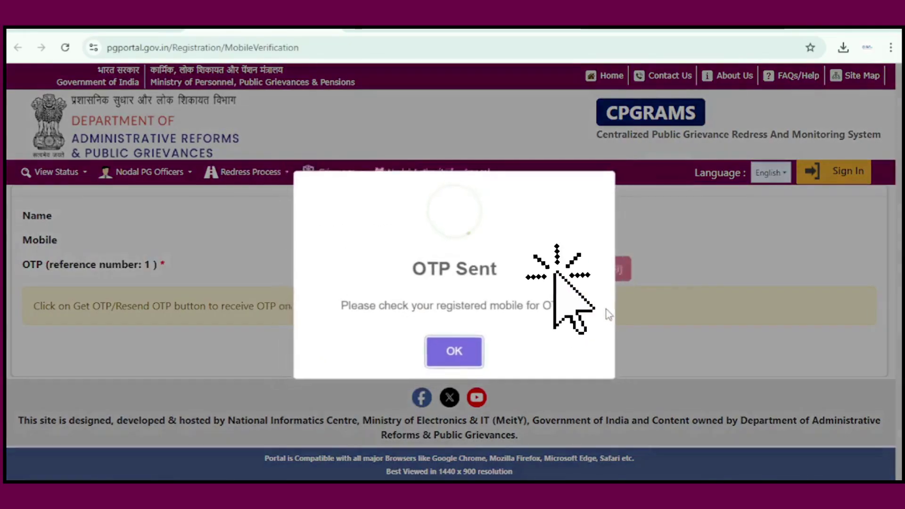
pyautogui.click(468, 359)
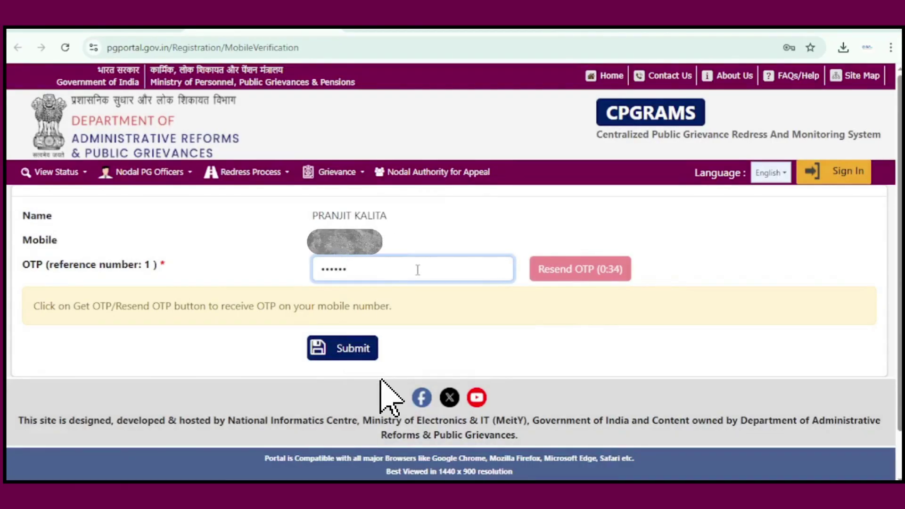
pyautogui.click(327, 348)
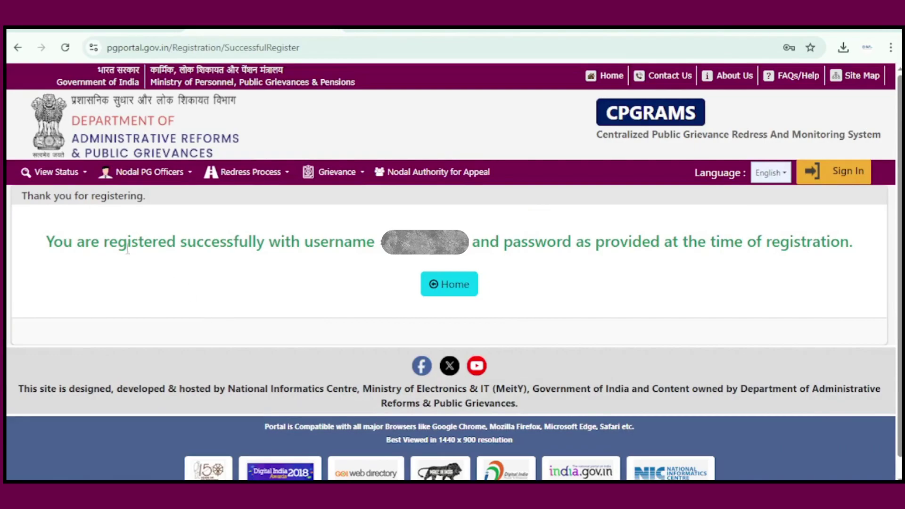
# Return home and log in with the new account's username, password and security code.
pyautogui.click(431, 283)
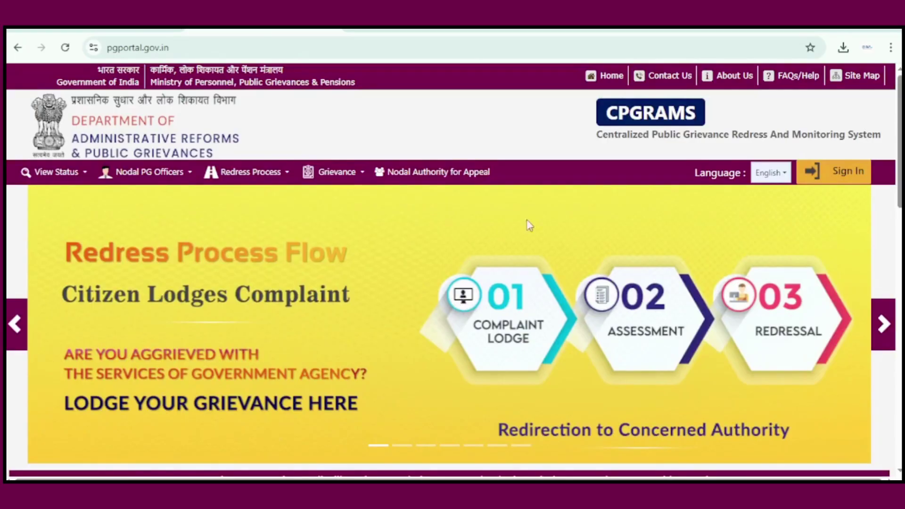
pyautogui.click(830, 173)
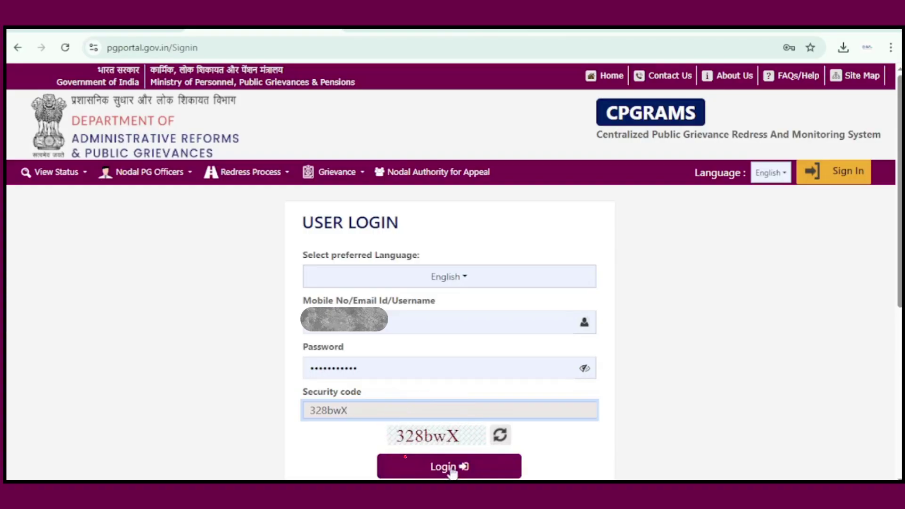
pyautogui.scroll(-1, 456, 469)
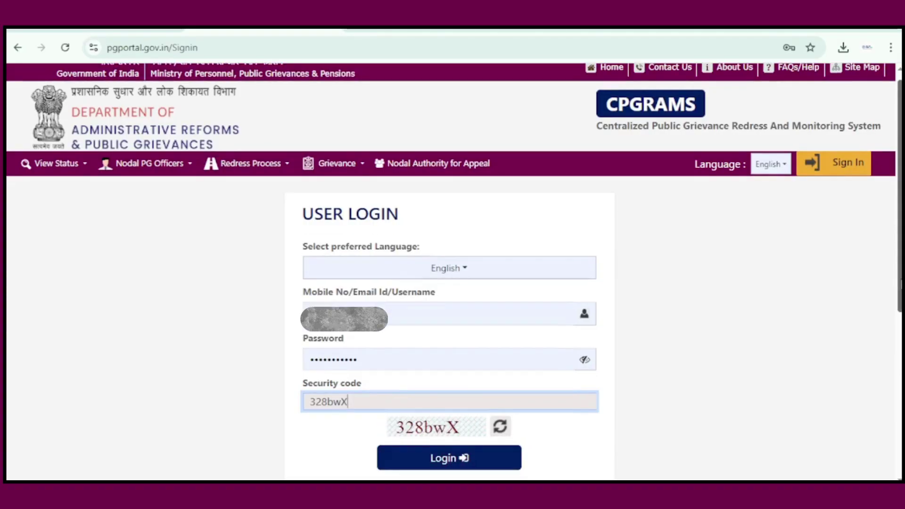
pyautogui.click(476, 459)
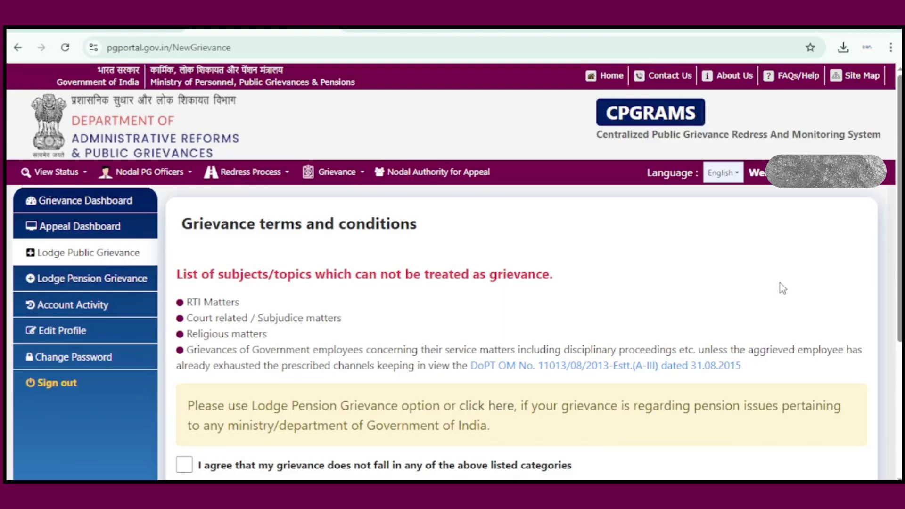
# Accept the grievance terms and conditions and submit the agreement.
pyautogui.scroll(-1, 781, 282)
pyautogui.click(184, 402)
pyautogui.click(518, 434)
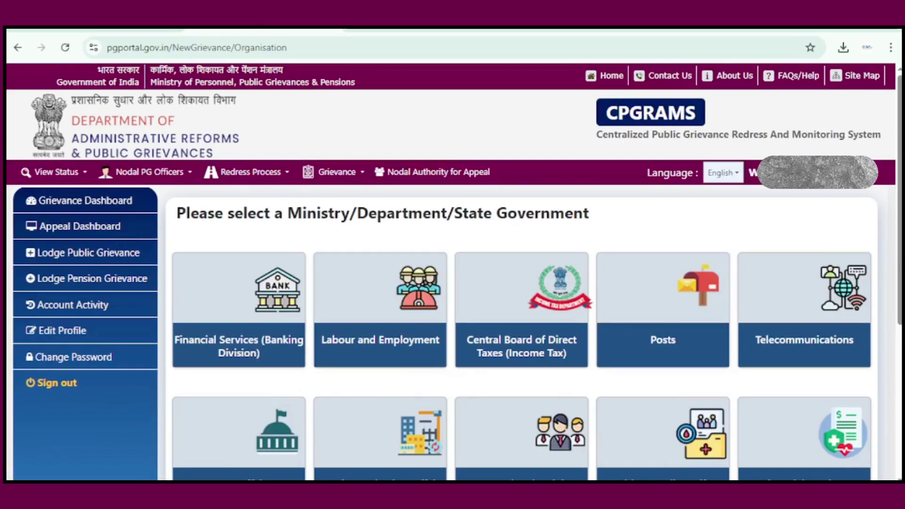
# Pick Central Board of Excise and Customs from the More... ministries list.
pyautogui.scroll(-2, 465, 364)
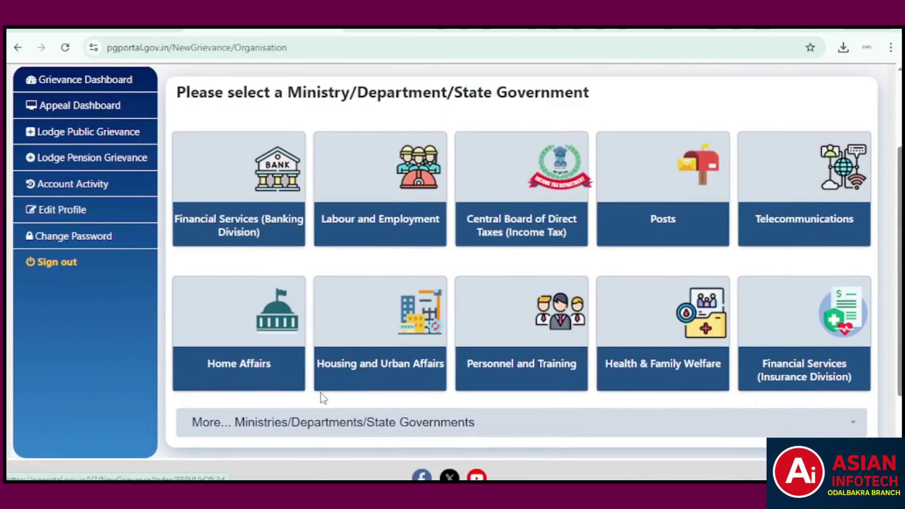
pyautogui.click(816, 426)
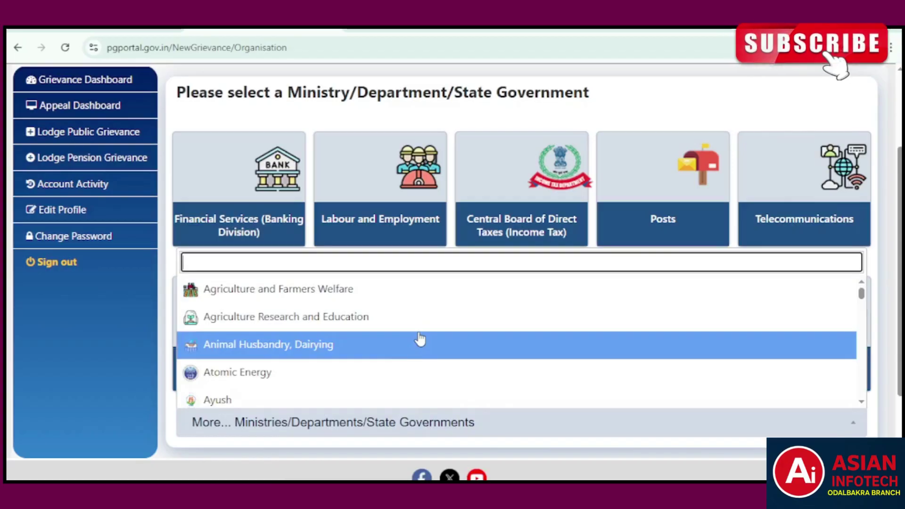
pyautogui.scroll(-3, 419, 339)
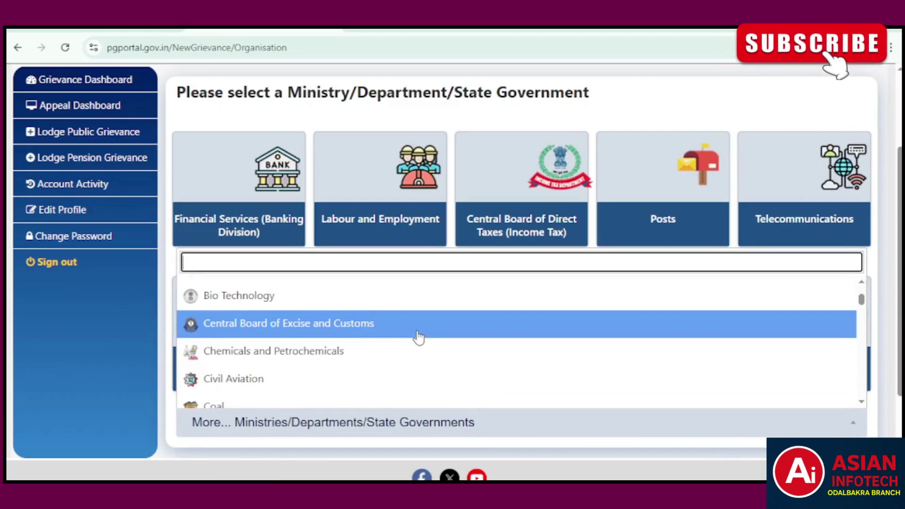
pyautogui.scroll(-4, 419, 336)
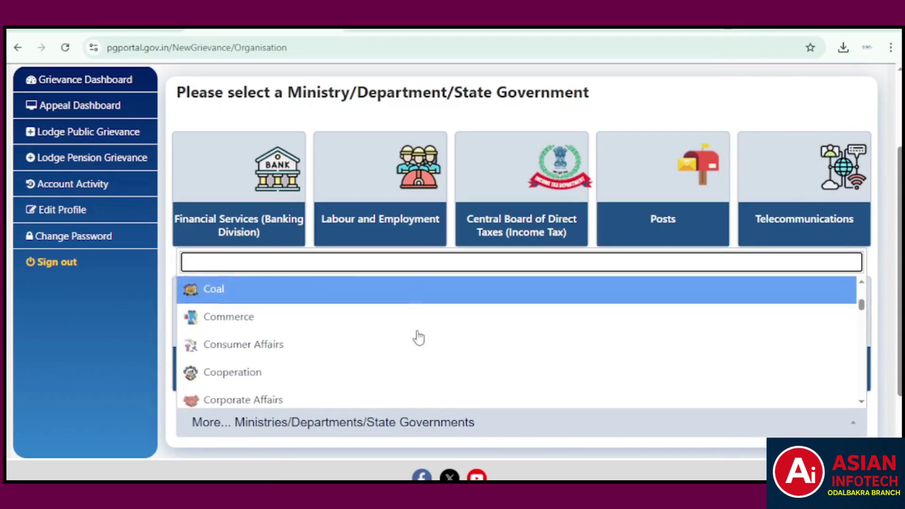
pyautogui.scroll(-1, 417, 336)
pyautogui.scroll(-2, 415, 336)
pyautogui.scroll(8, 277, 344)
pyautogui.scroll(-3, 264, 324)
pyautogui.scroll(1, 261, 291)
pyautogui.scroll(1, 261, 291)
pyautogui.click(302, 325)
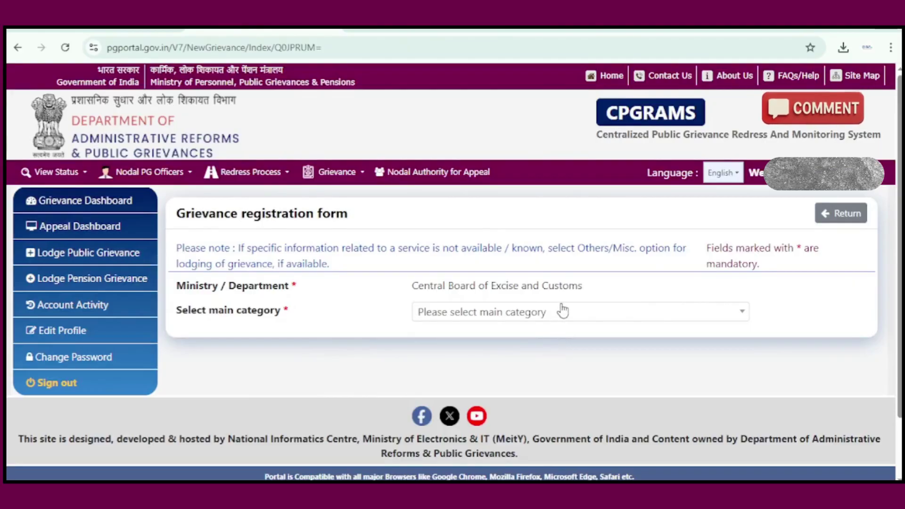
# Choose Indirect Taxes Related as main category and Systems/Portal Related Issues as next level.
pyautogui.click(640, 312)
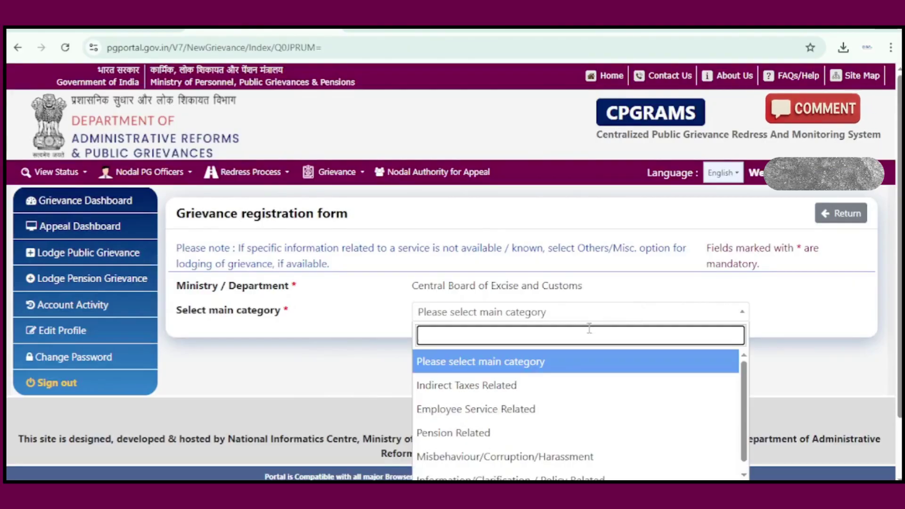
pyautogui.scroll(-1, 620, 396)
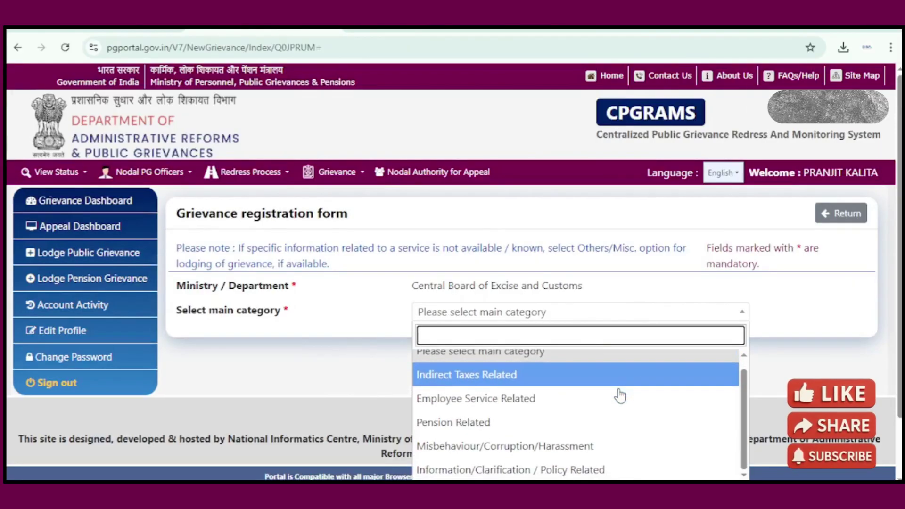
pyautogui.scroll(-2, 621, 396)
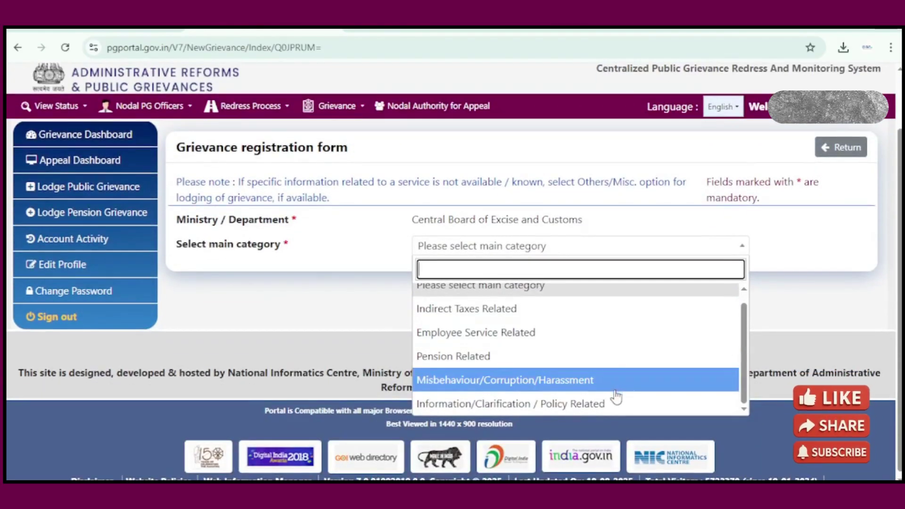
pyautogui.click(492, 312)
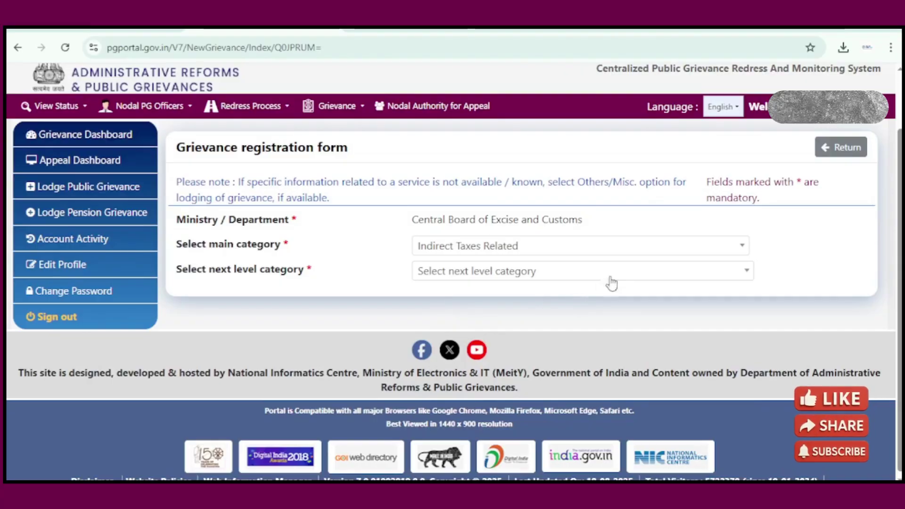
pyautogui.click(633, 274)
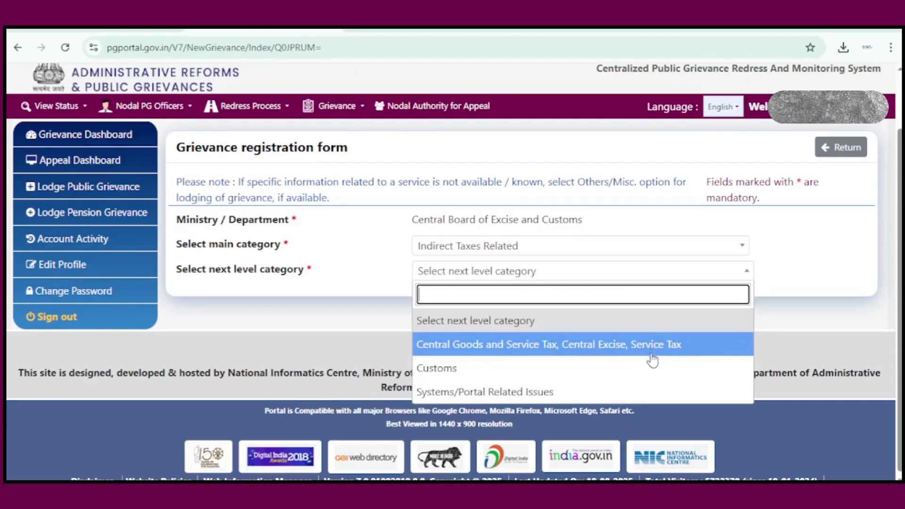
pyautogui.scroll(-1, 653, 358)
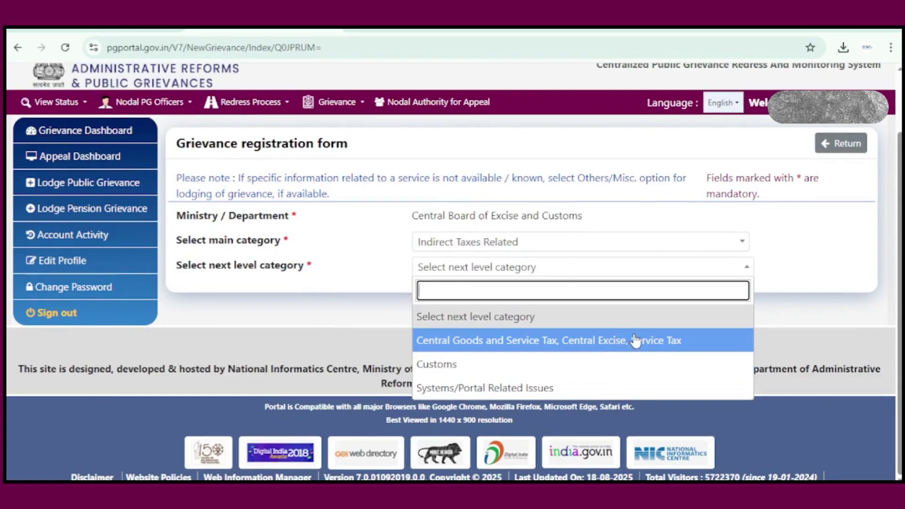
pyautogui.click(565, 390)
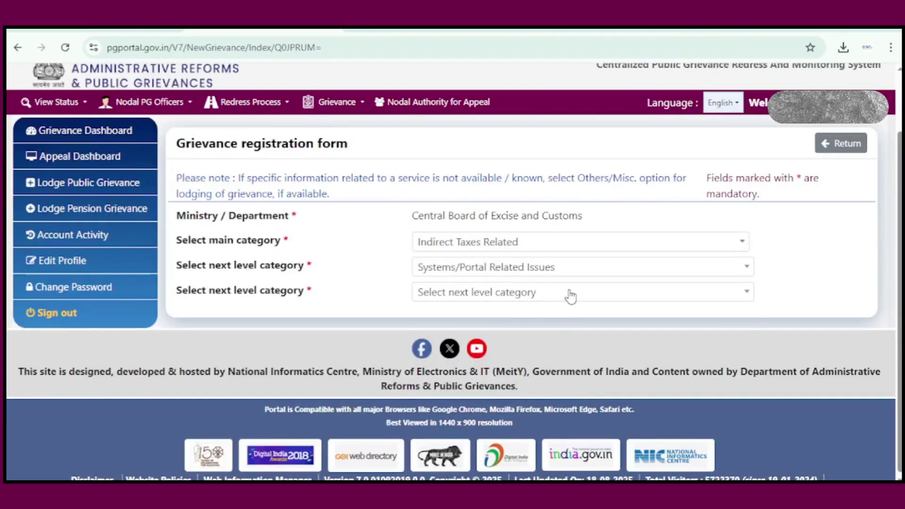
pyautogui.click(571, 296)
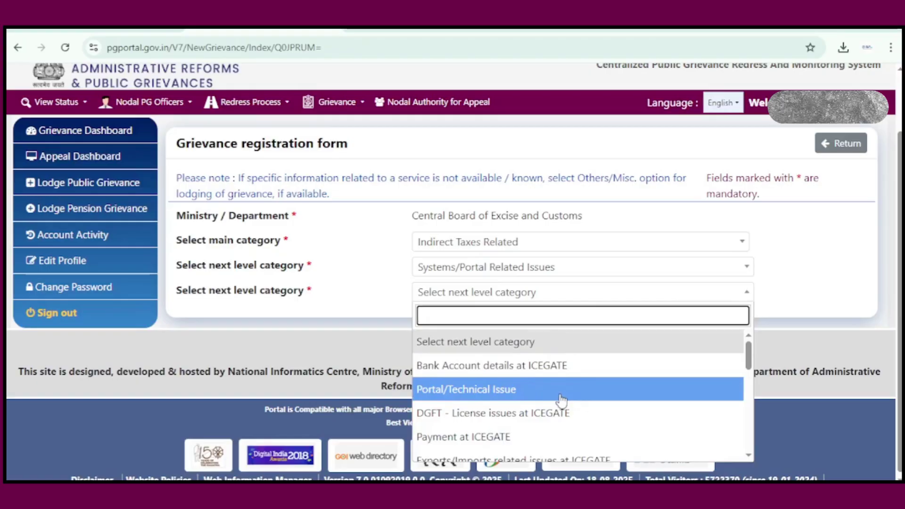
pyautogui.scroll(-2, 561, 400)
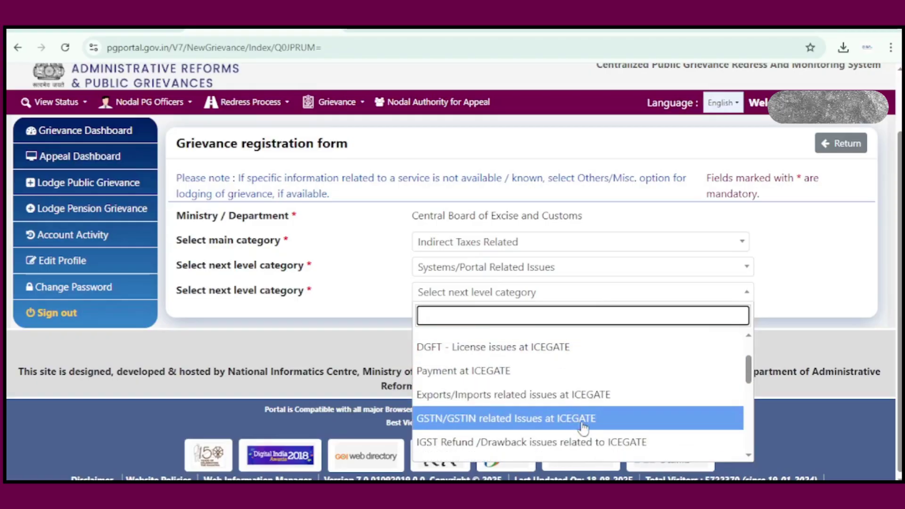
pyautogui.scroll(2, 514, 344)
# Switch the second-level category to Central Goods and Service Tax, Central Excise, Service Tax.
pyautogui.click(569, 340)
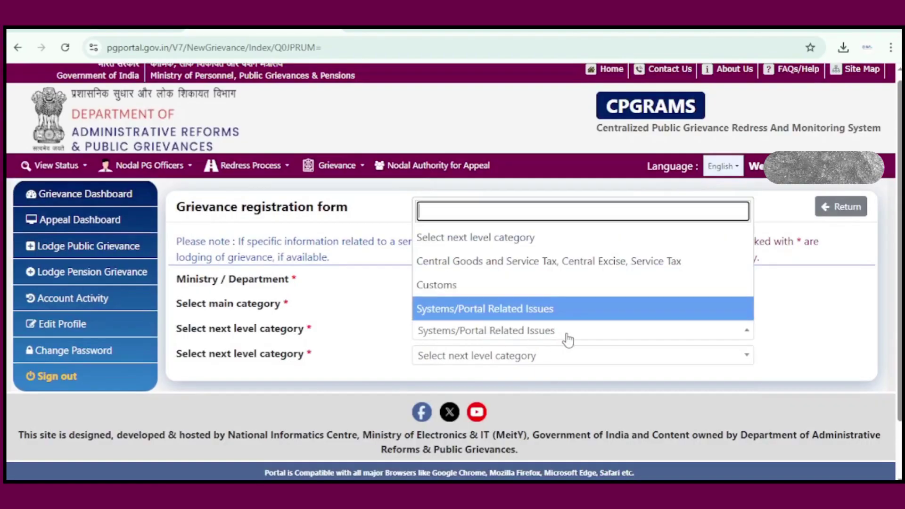
pyautogui.click(467, 261)
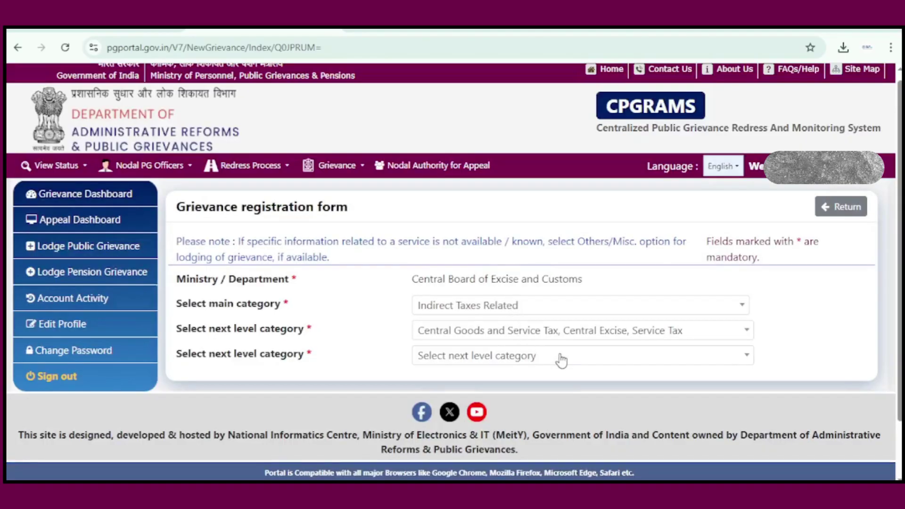
pyautogui.click(562, 360)
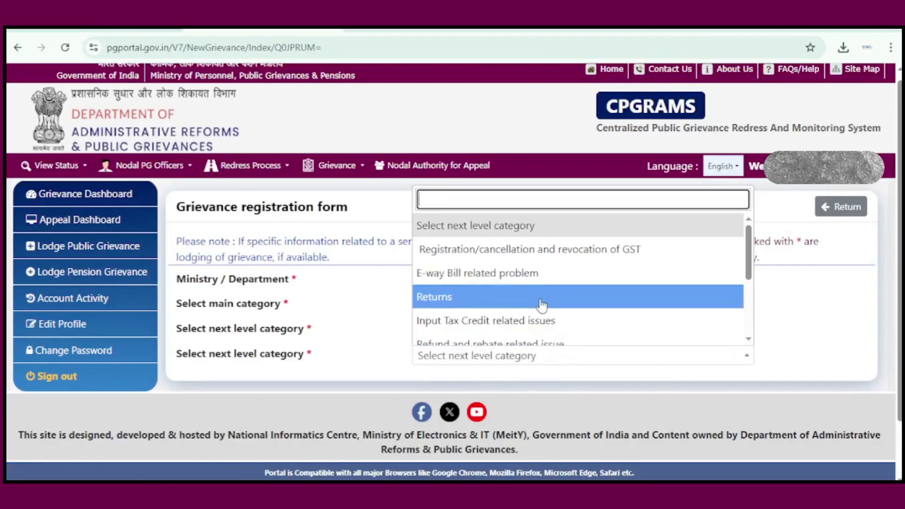
pyautogui.scroll(-2, 538, 306)
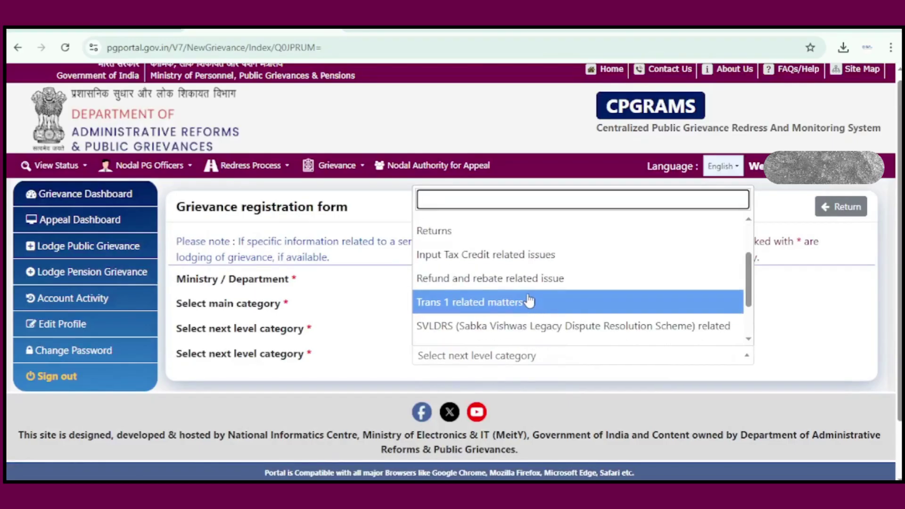
pyautogui.scroll(-3, 529, 301)
pyautogui.scroll(-2, 518, 293)
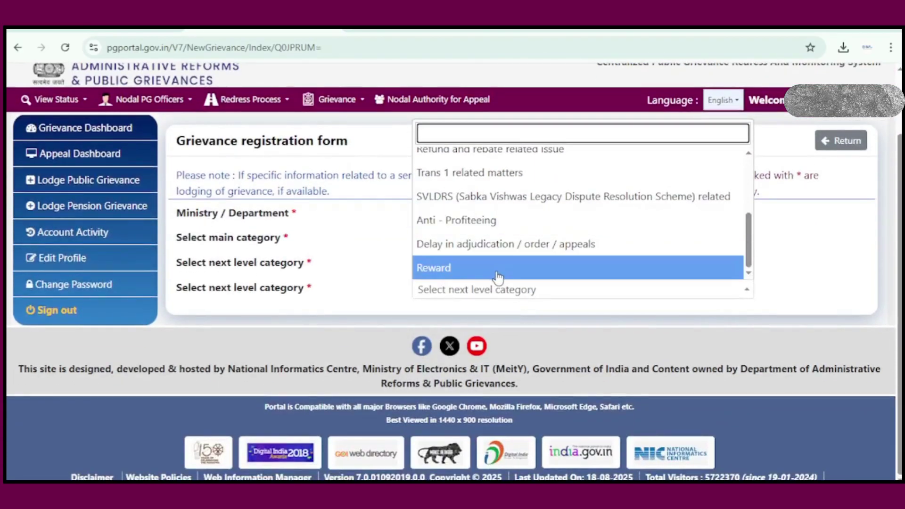
pyautogui.scroll(5, 519, 255)
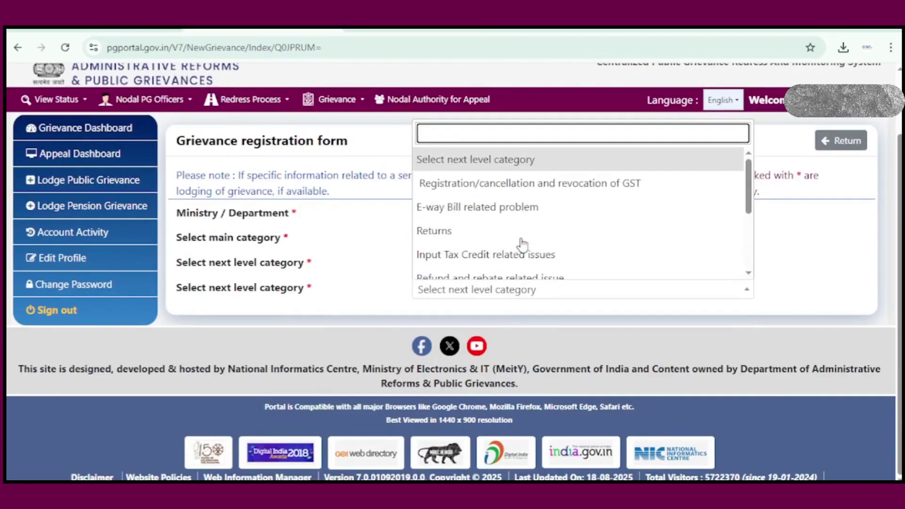
pyautogui.scroll(2, 522, 243)
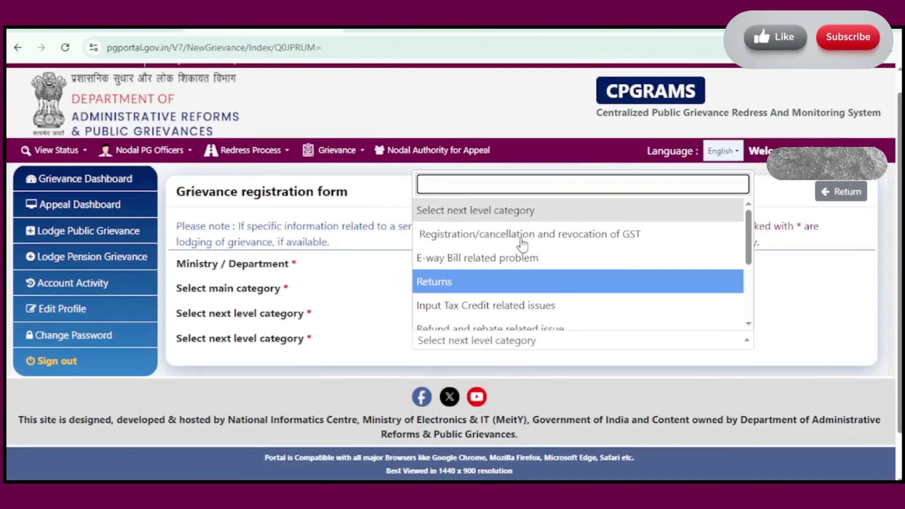
pyautogui.click(366, 327)
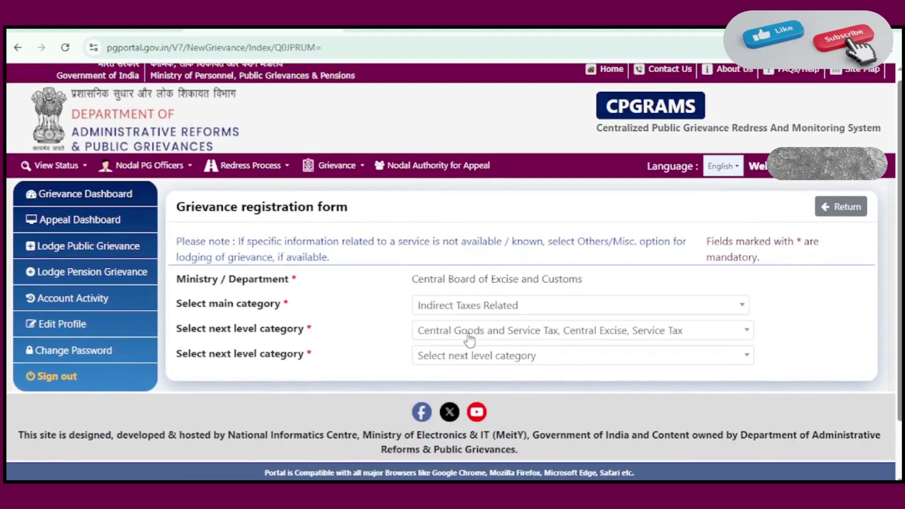
pyautogui.click(475, 357)
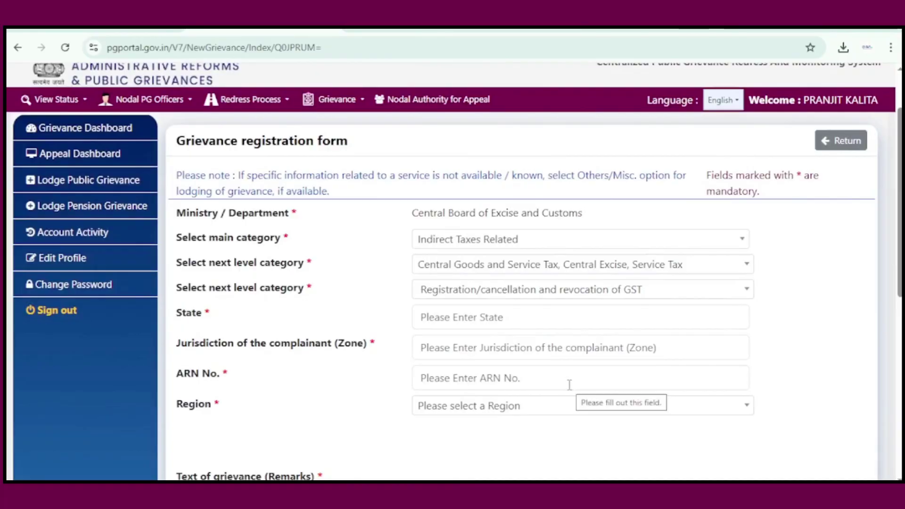
# Scroll through the grievance form's category, State, Zone, ARN, Region and grievance text fields.
pyautogui.scroll(-1, 569, 425)
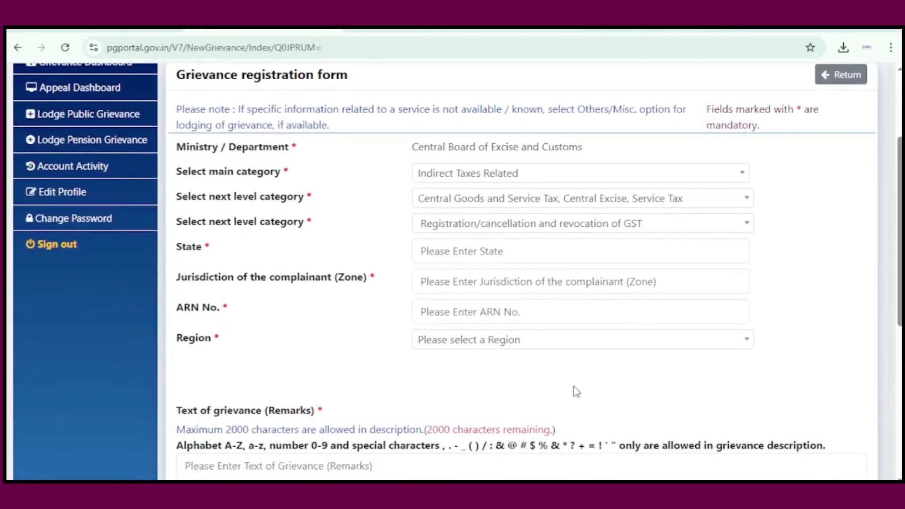
pyautogui.scroll(-1, 575, 392)
pyautogui.scroll(1, 549, 359)
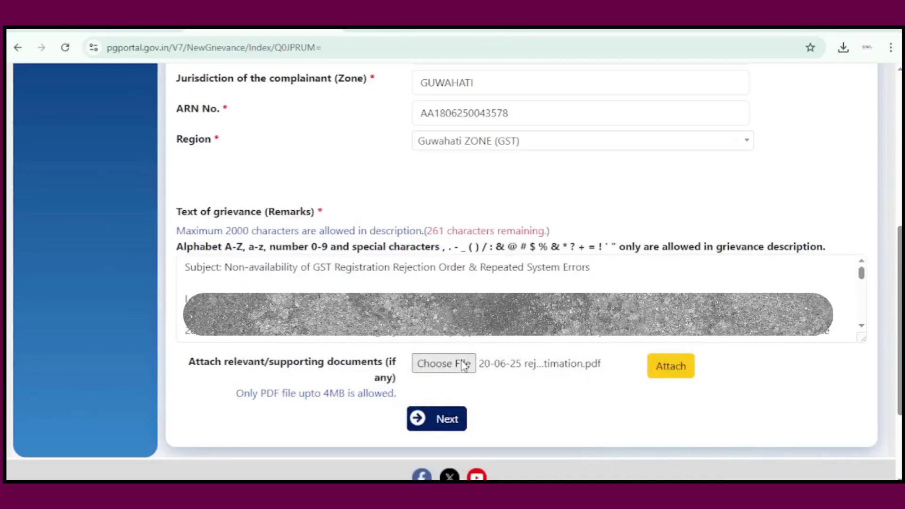
# Attach the 'PG portal upload' PDF as a supporting document.
pyautogui.click(463, 366)
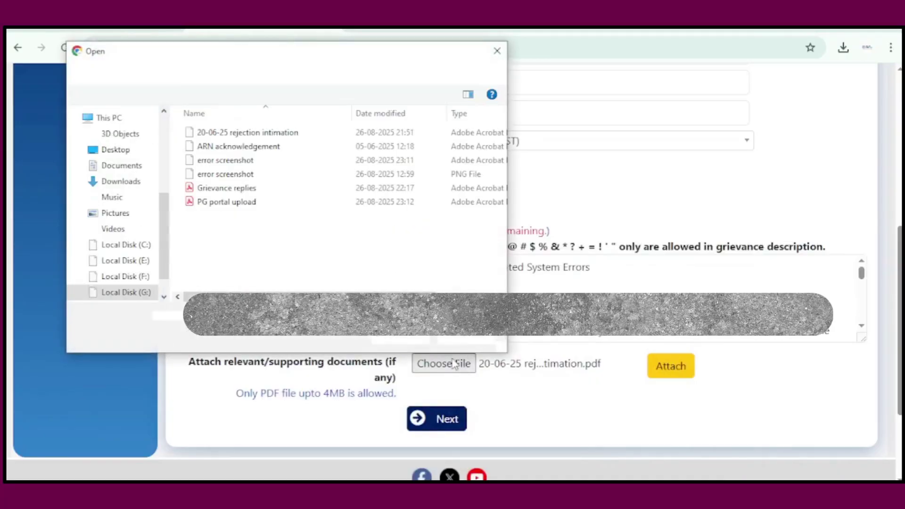
pyautogui.doubleClick(231, 202)
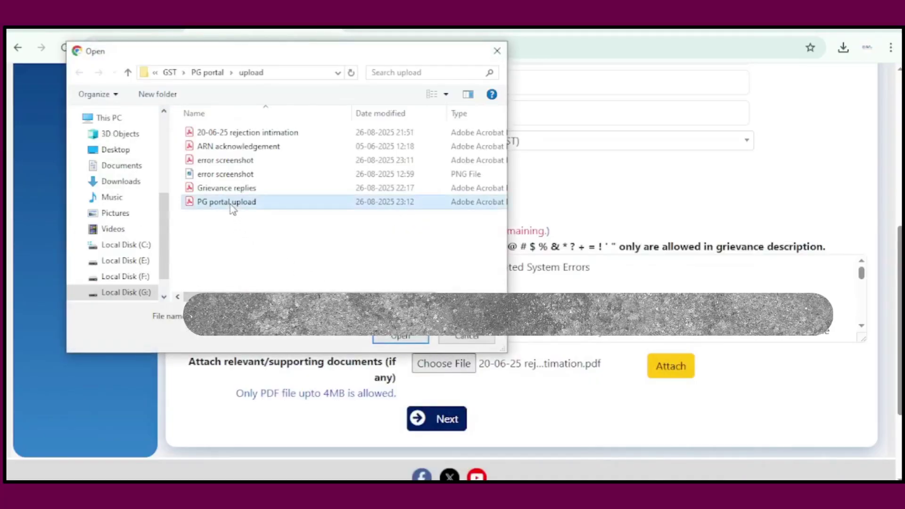
pyautogui.click(670, 370)
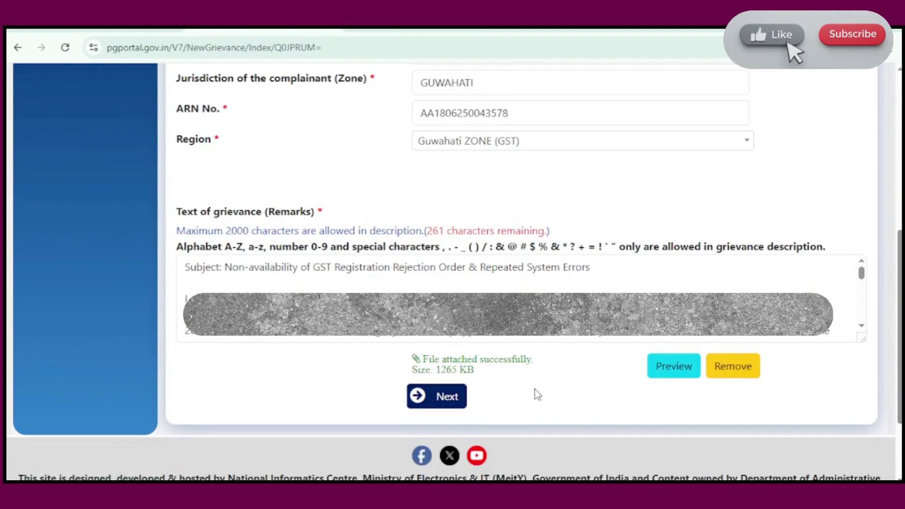
# Preview the attached PDF, close the preview, and continue to the grievance Details page.
pyautogui.click(660, 369)
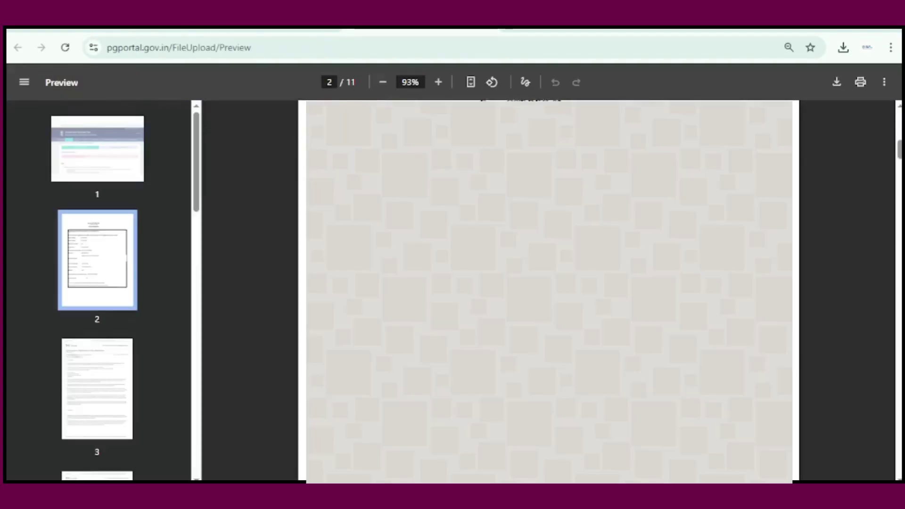
pyautogui.scroll(-5, 549, 292)
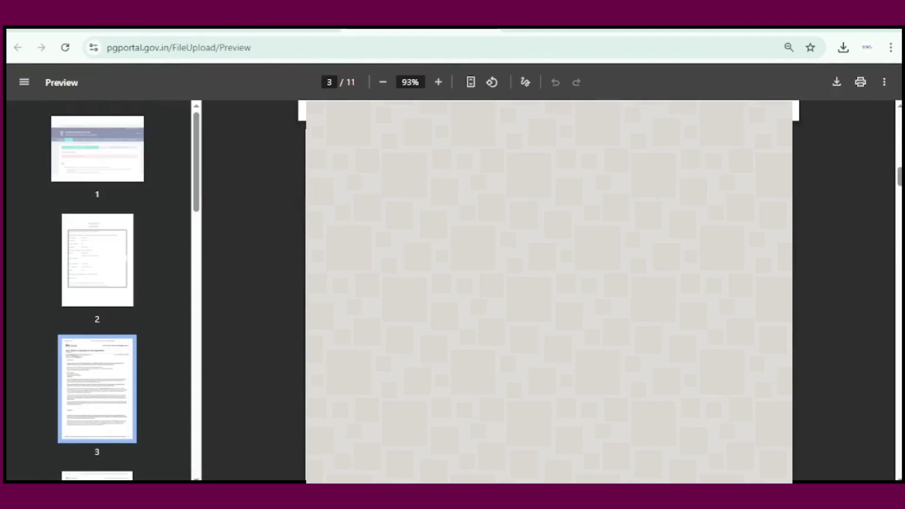
pyautogui.scroll(-5, 550, 292)
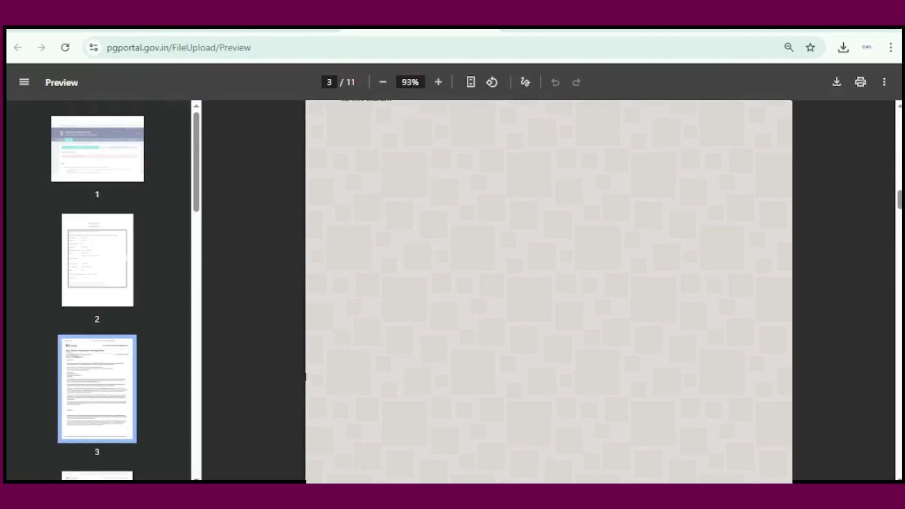
pyautogui.hotkey('ctrl', 'w')
pyautogui.click(454, 397)
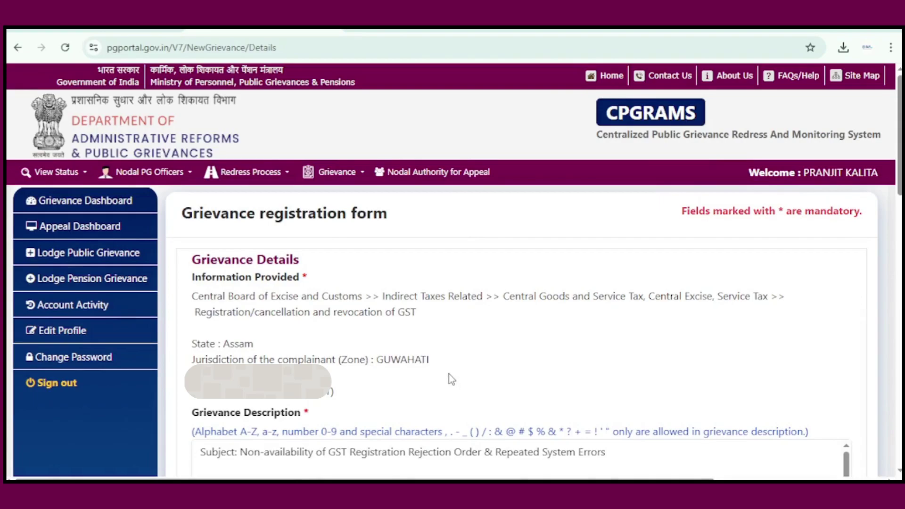
# Scroll through the Grievance Details summary of category, state, zone and description.
pyautogui.scroll(-2, 448, 364)
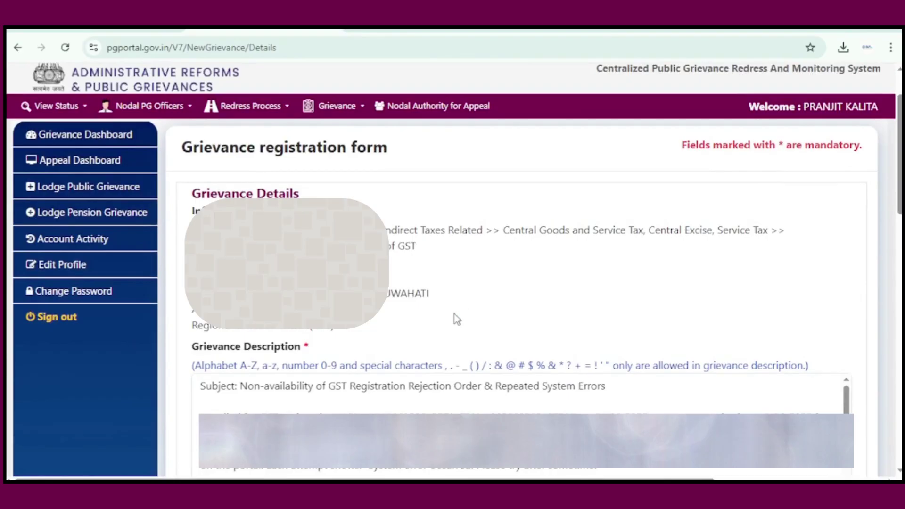
pyautogui.scroll(-3, 456, 319)
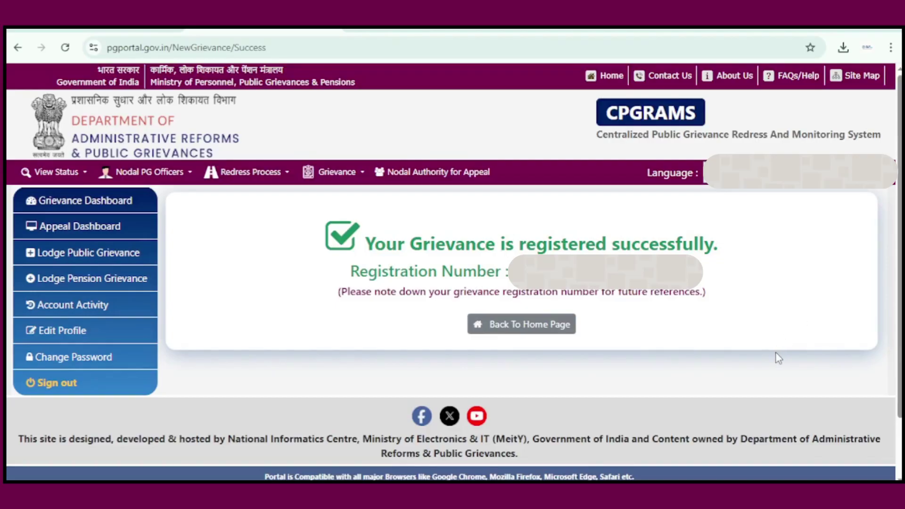
# Return to the Grievance Dashboard and view the new grievance listed as Under process.
pyautogui.click(532, 331)
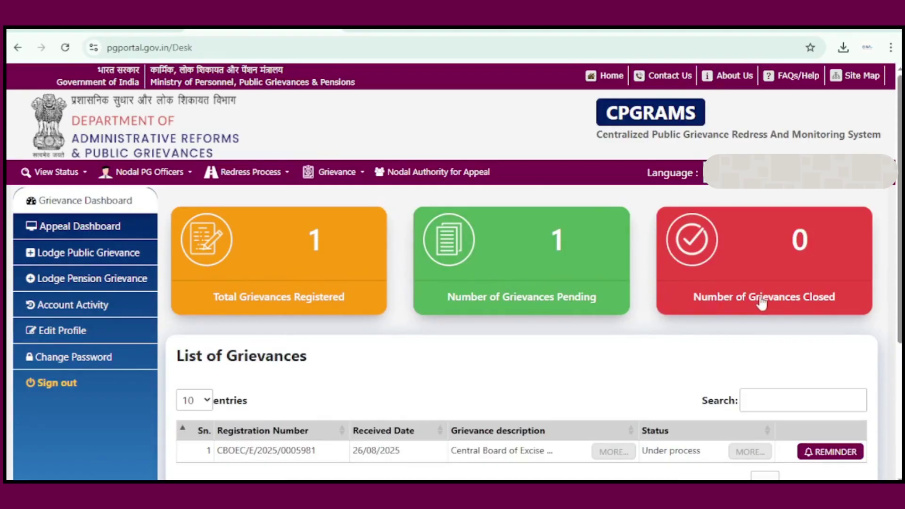
pyautogui.scroll(-1, 762, 303)
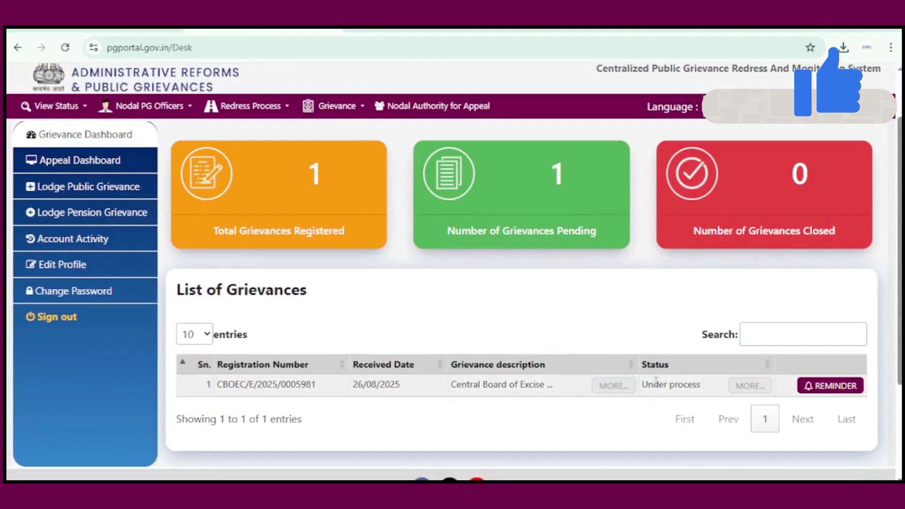